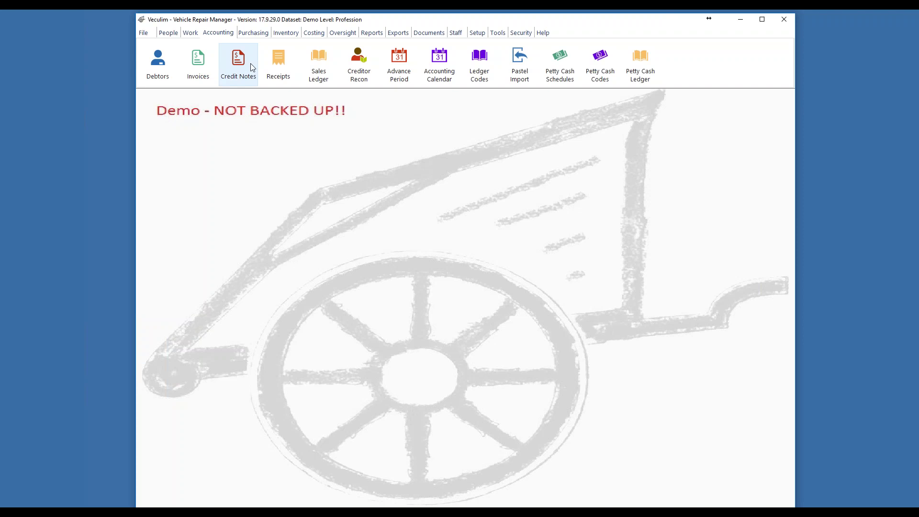
# Open the invoices list and filter out the reversed invoices.
pyautogui.click(205, 66)
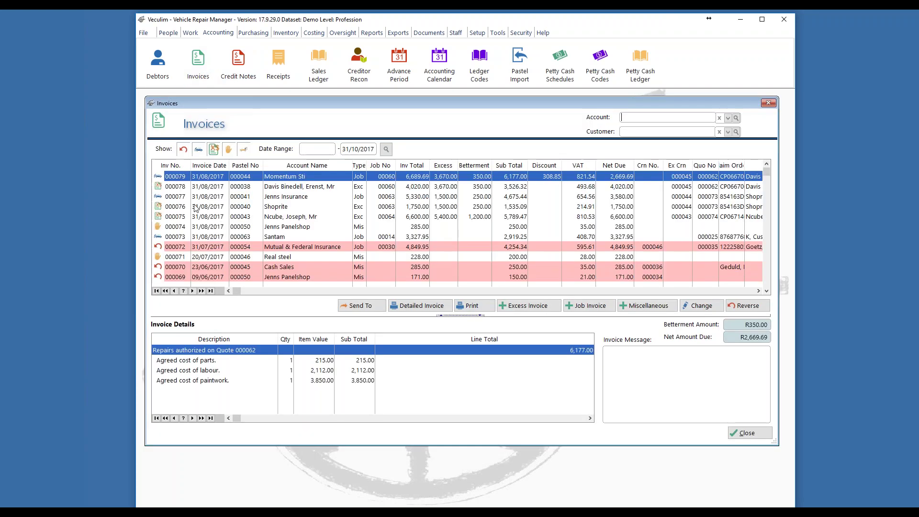
pyautogui.click(183, 152)
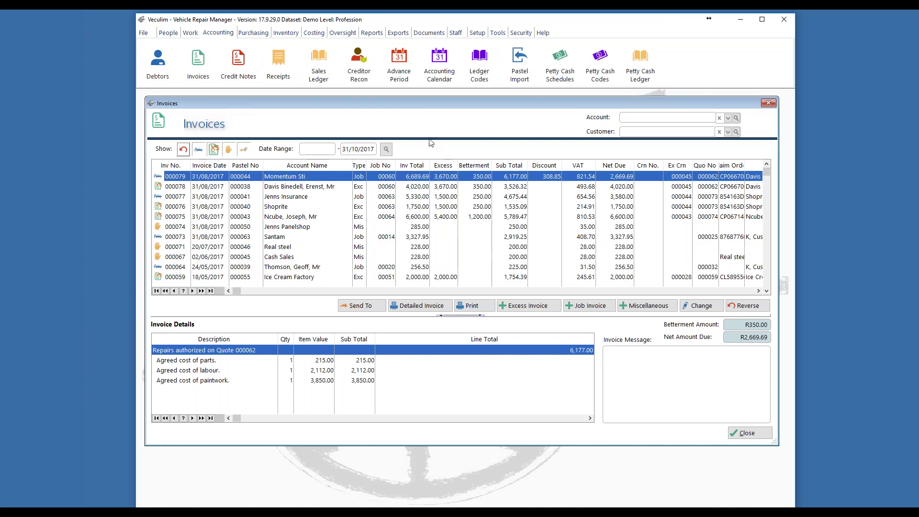
pyautogui.moveTo(432, 102); pyautogui.dragTo(439, 98)
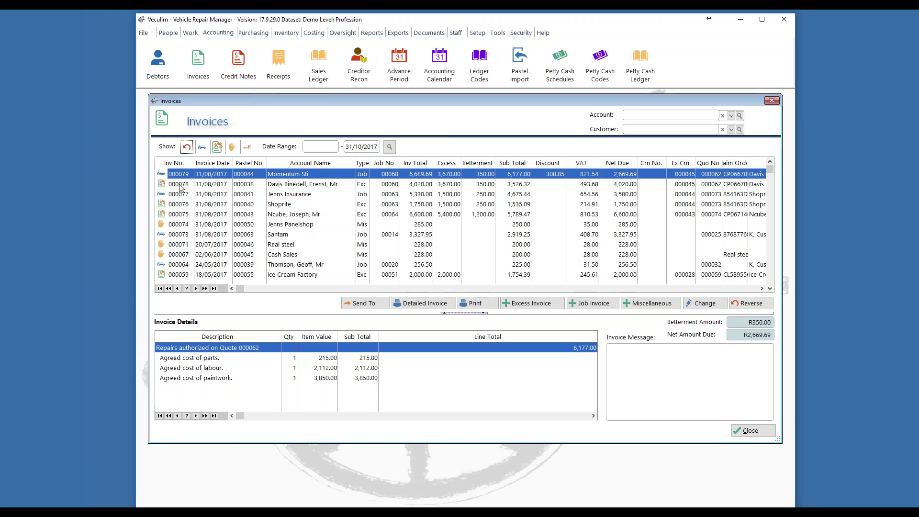
# Reverse the Momentum Sti job invoice for job 00060 with a credit note, and include reversed invoices in the list.
pyautogui.click(304, 174)
pyautogui.click(755, 307)
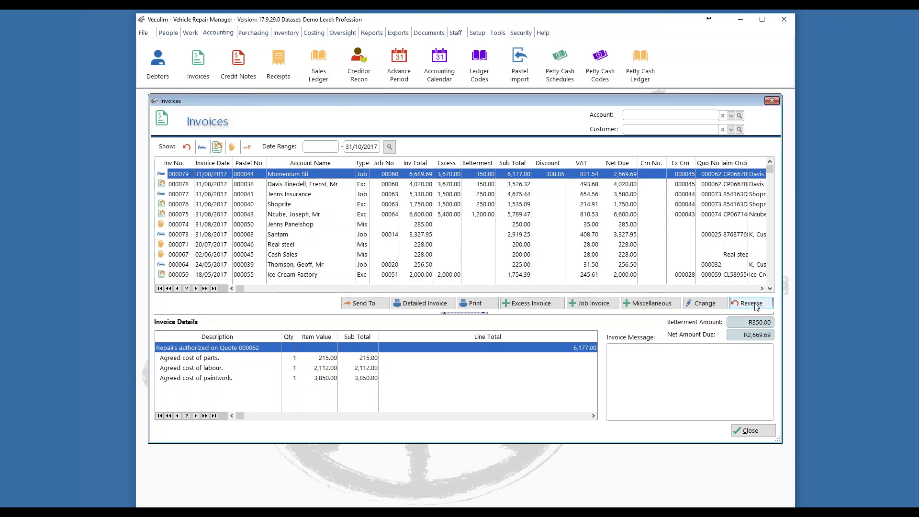
pyautogui.moveTo(503, 171); pyautogui.dragTo(427, 153)
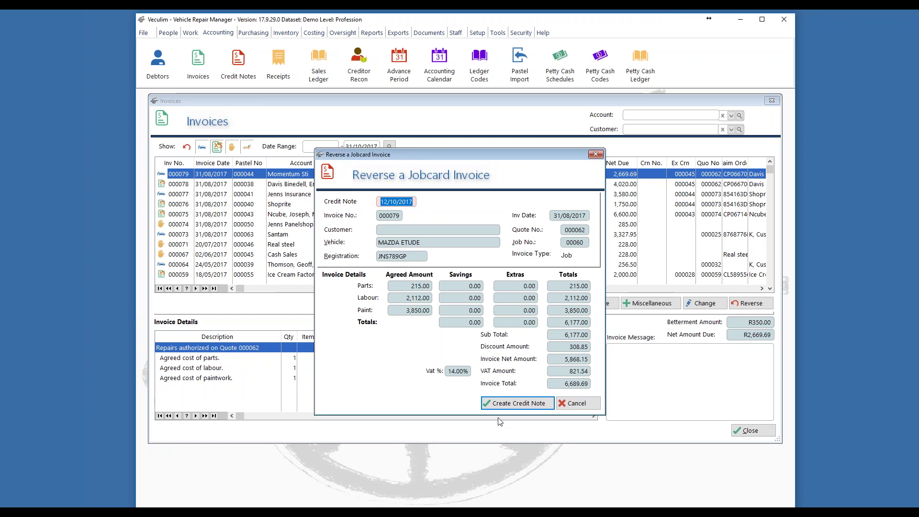
pyautogui.click(524, 407)
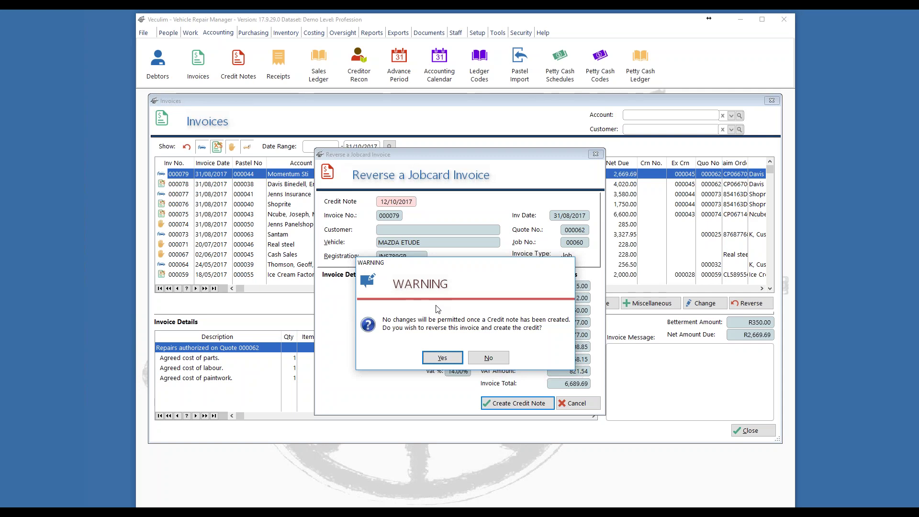
pyautogui.click(441, 358)
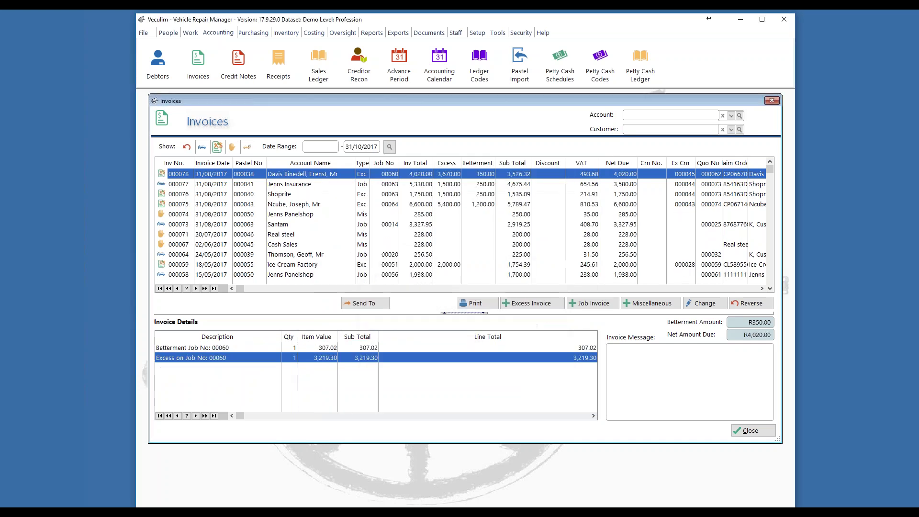
pyautogui.click(186, 147)
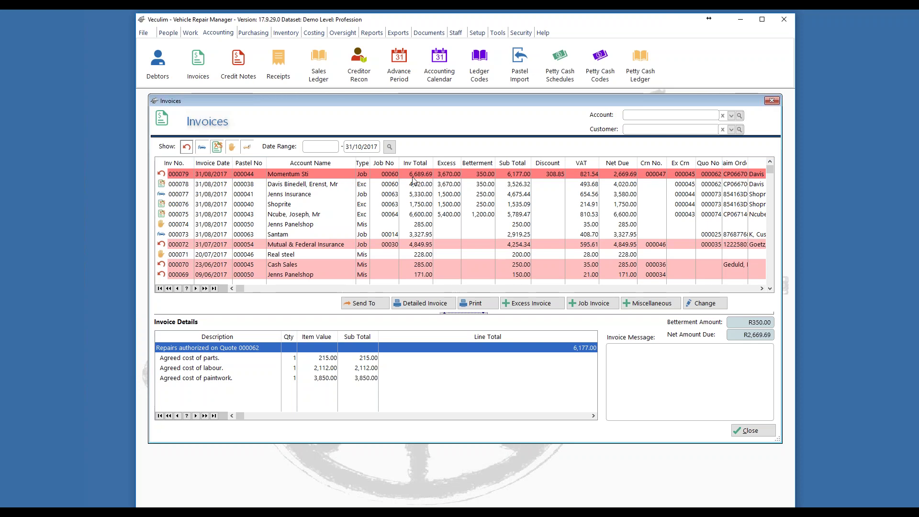
# Reverse the excess invoice for job 00060 with a credit note, leaving the job complete status uncancelled, and close the invoices list.
pyautogui.click(310, 186)
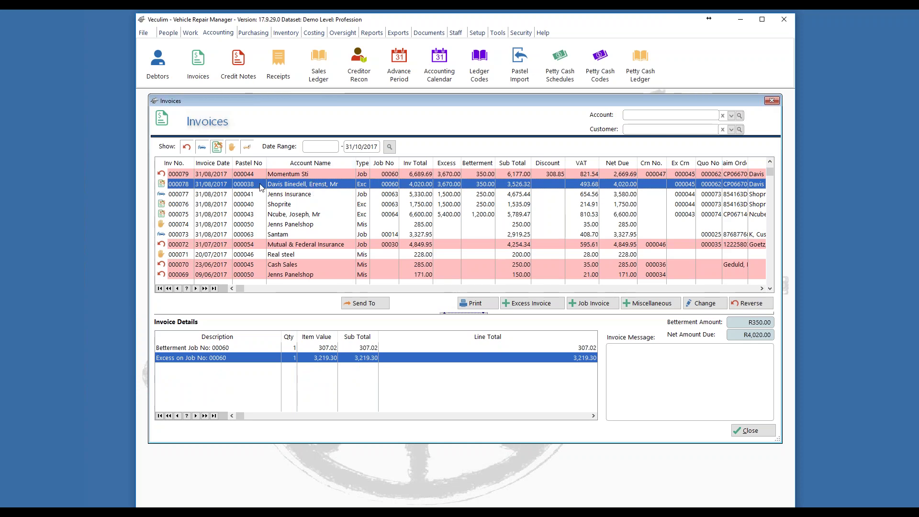
pyautogui.click(750, 303)
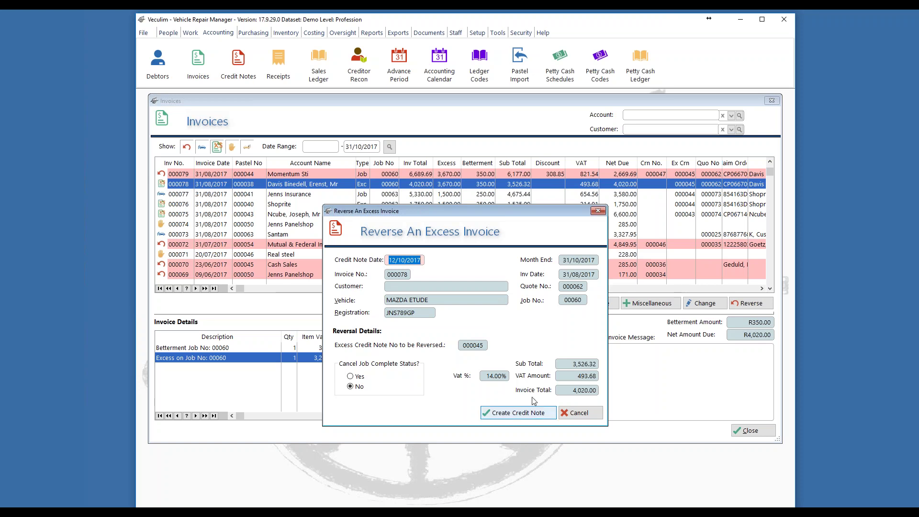
pyautogui.click(519, 414)
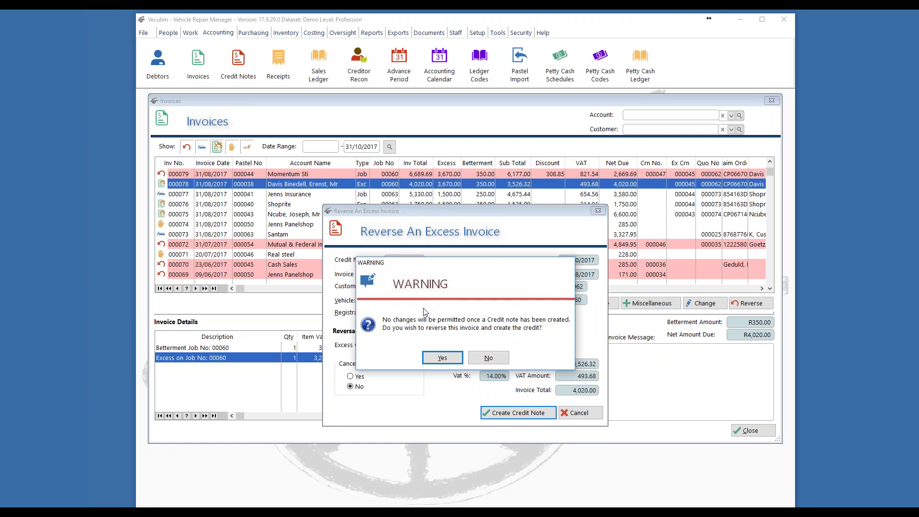
pyautogui.click(442, 359)
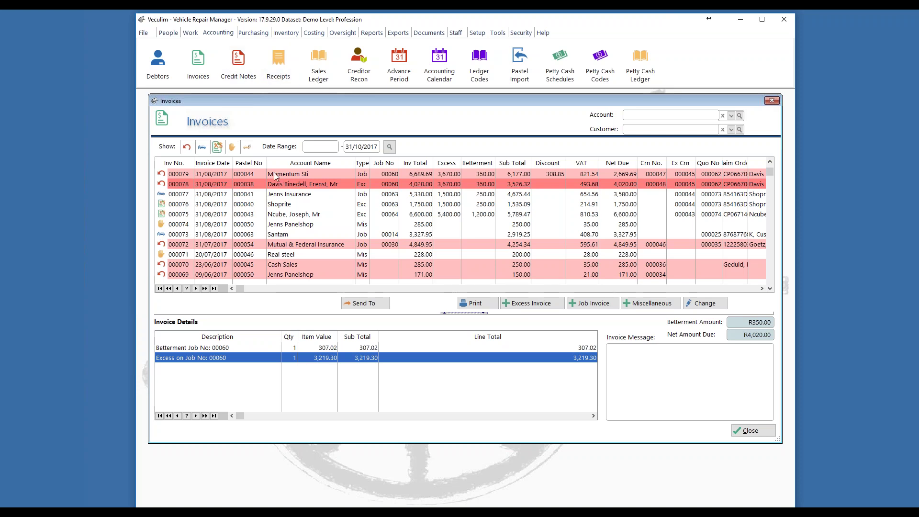
pyautogui.click(750, 430)
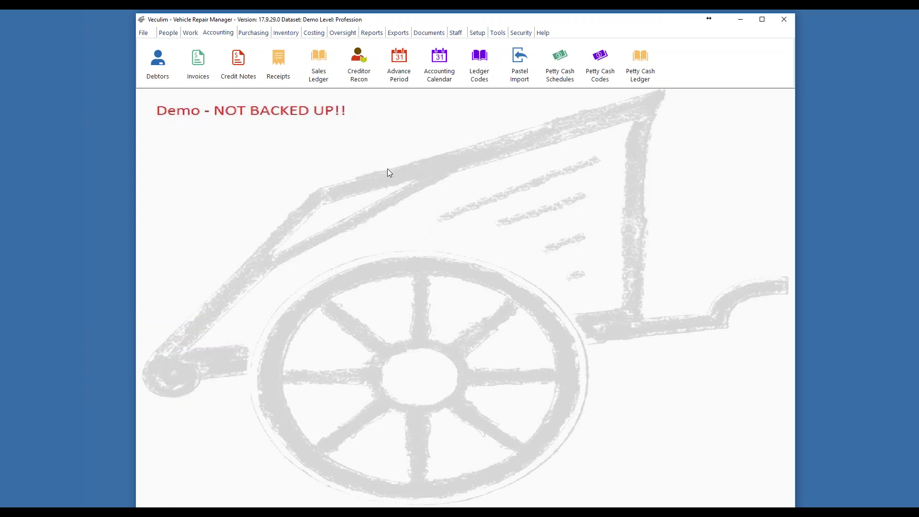
# Open the credit notes list in an enlarged window and examine the details of the new Momentum Sti job credit note.
pyautogui.click(241, 68)
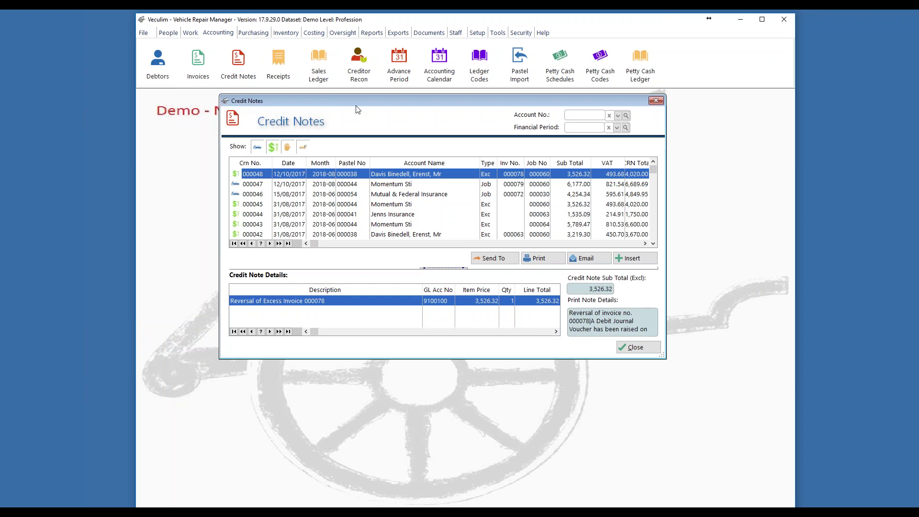
pyautogui.moveTo(478, 100); pyautogui.dragTo(480, 128)
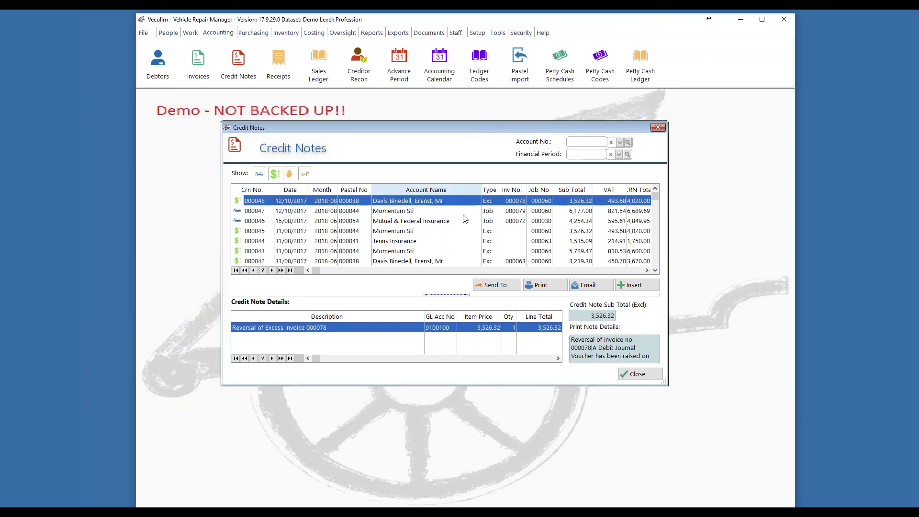
pyautogui.moveTo(664, 382); pyautogui.dragTo(717, 425)
pyautogui.moveTo(433, 128); pyautogui.dragTo(414, 135)
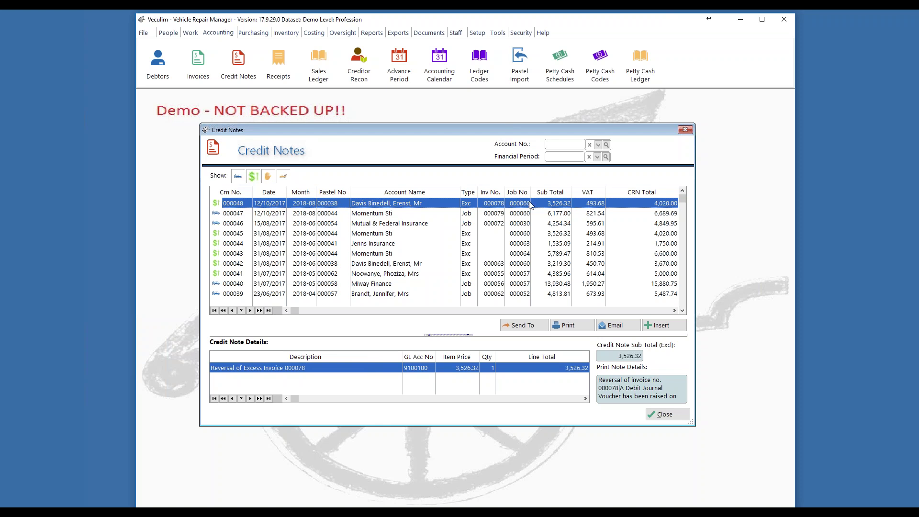
pyautogui.click(493, 216)
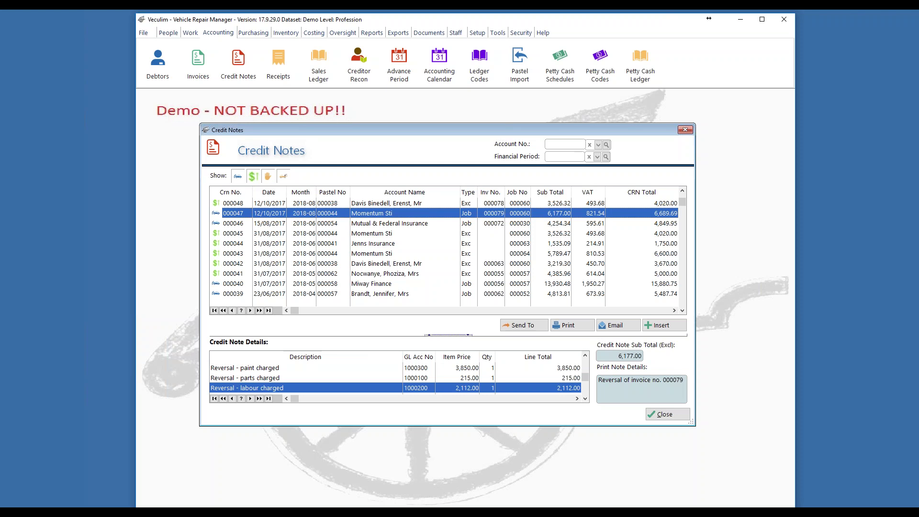
# Create a miscellaneous credit note for the debtor listed directly below Abc Company, with the reason "Discount on Part of the Job".
pyautogui.click(679, 329)
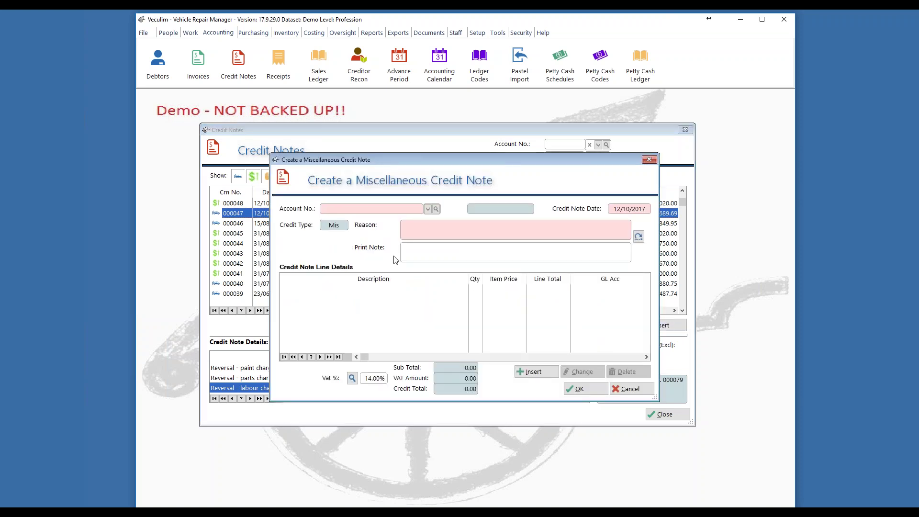
pyautogui.moveTo(424, 159); pyautogui.dragTo(403, 150)
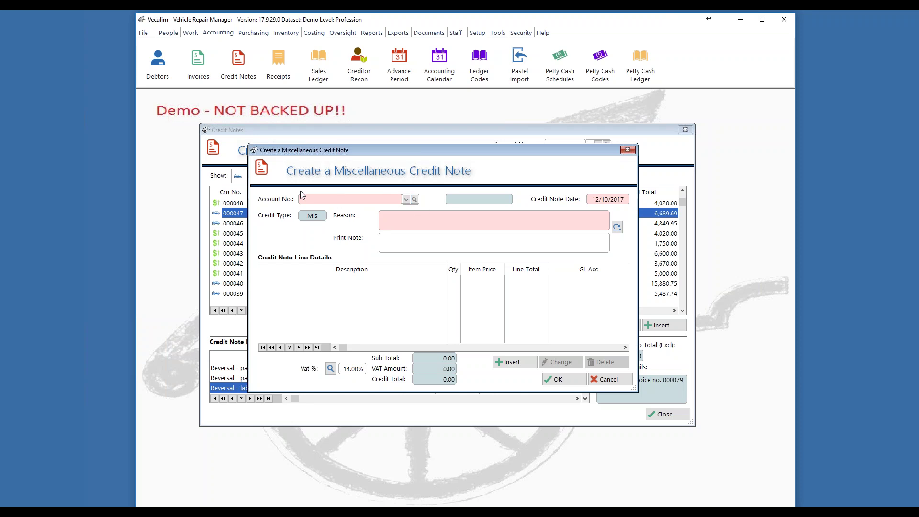
pyautogui.click(415, 200)
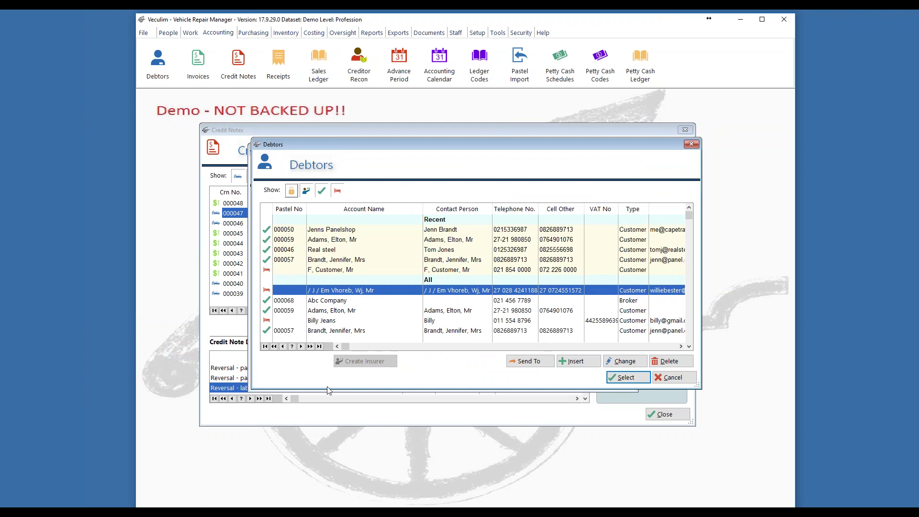
pyautogui.click(345, 312)
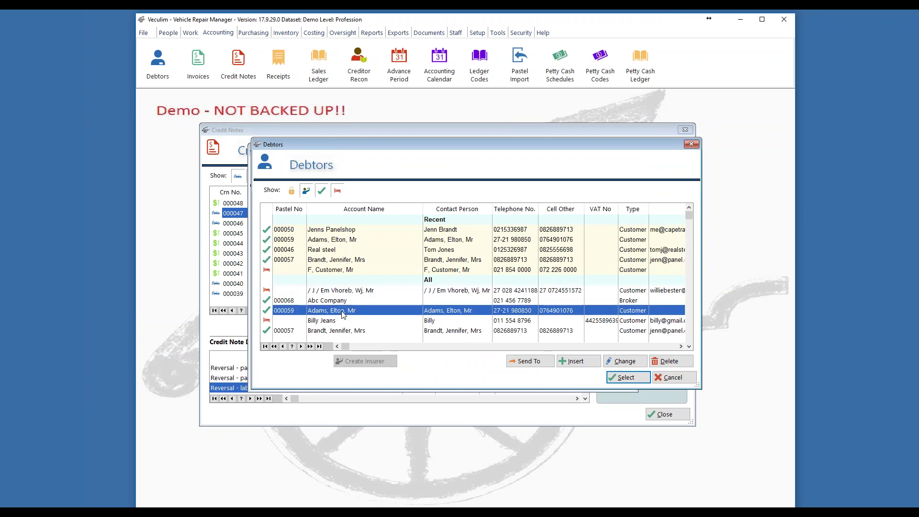
pyautogui.click(622, 377)
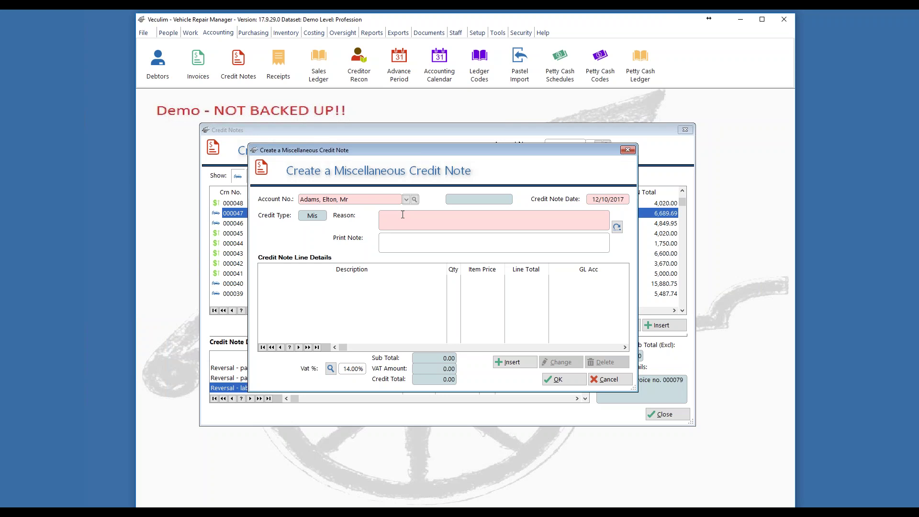
pyautogui.write('Discount on Part of the Job')
# Add a credit note line described as "Discount On Parts" with quantity 1 and an item price of 1,200.00.
pyautogui.click(281, 282)
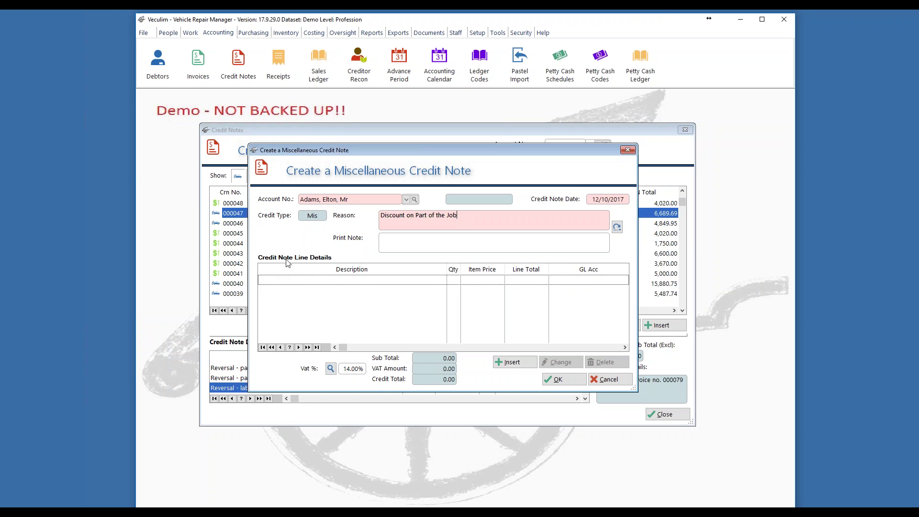
pyautogui.click(524, 362)
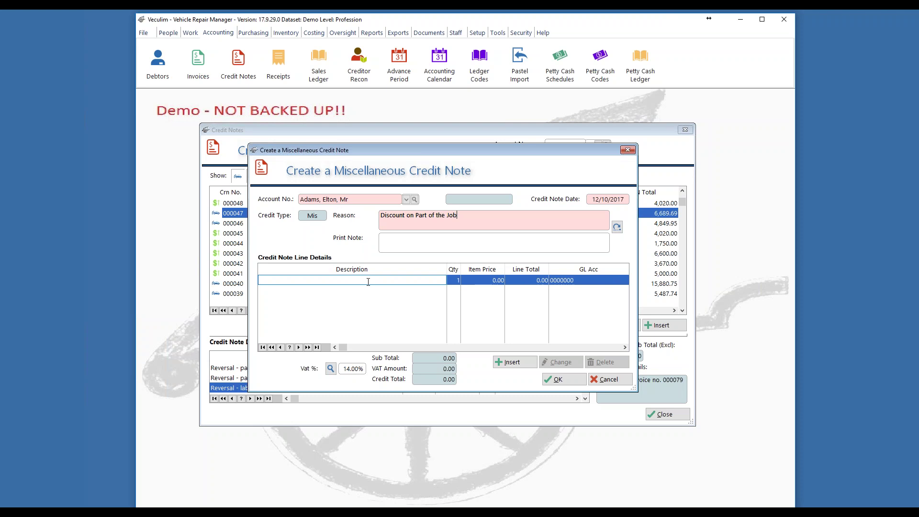
pyautogui.write('Discount On Parts')
pyautogui.press('Return')
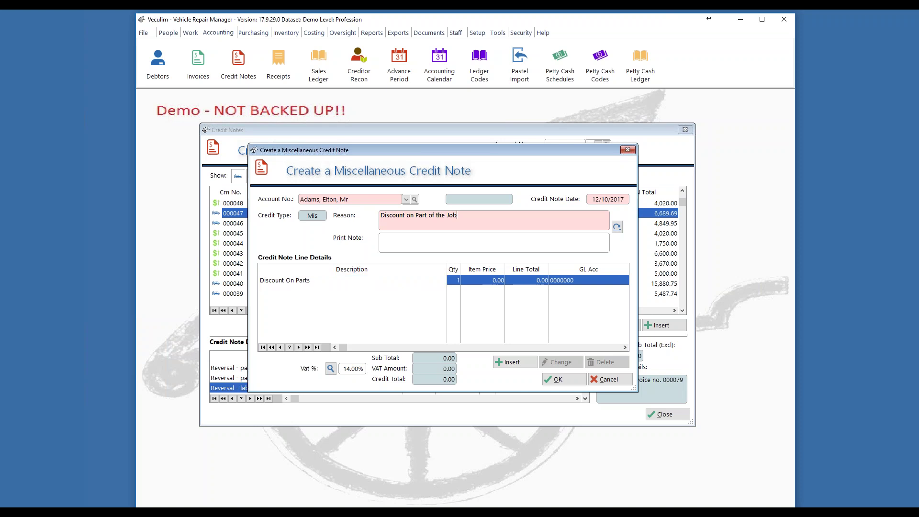
pyautogui.press('Return')
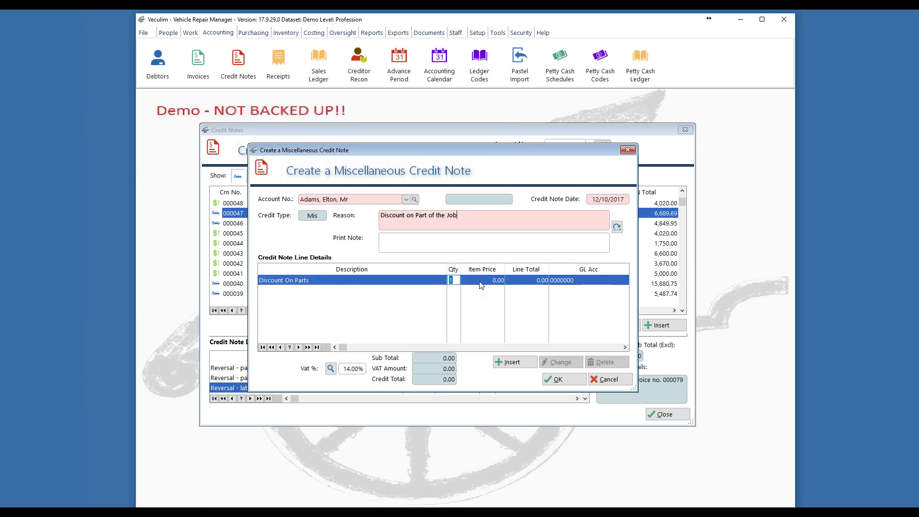
pyautogui.press('Return')
pyautogui.write('1200')
pyautogui.press('Return')
pyautogui.press('Tab')
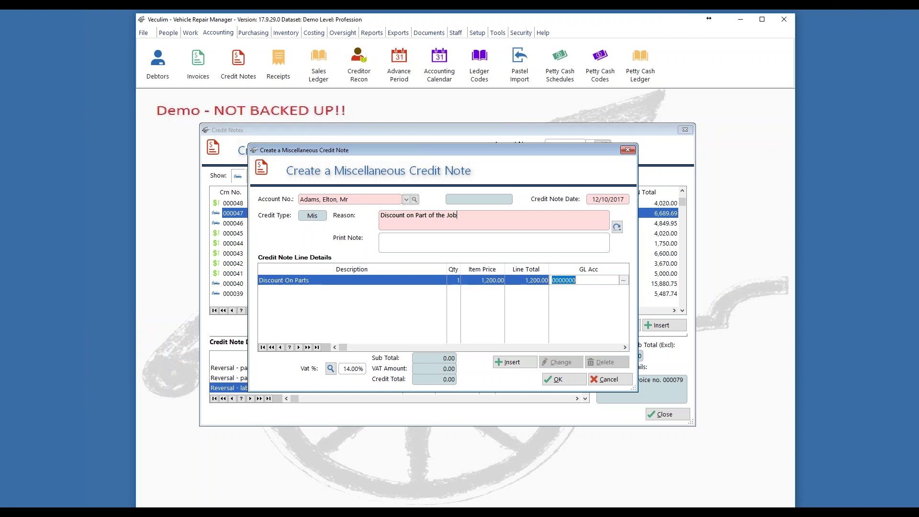
# Assign the "Sales - Other" general ledger account to the Discount On Parts line and commit the line.
pyautogui.click(623, 281)
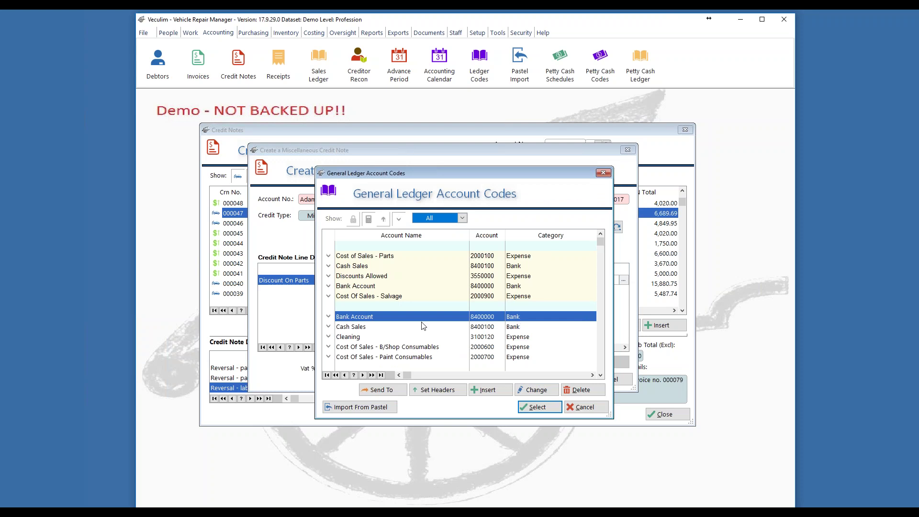
pyautogui.click(410, 342)
pyautogui.press('Down')
pyautogui.press('Down')
pyautogui.press('Down')
pyautogui.press('Down')
pyautogui.press('Down')
pyautogui.press('Down')
pyautogui.press('Down')
pyautogui.press('Down')
pyautogui.press('Down')
pyautogui.press('Down')
pyautogui.press('Down')
pyautogui.press('Down')
pyautogui.press('Down')
pyautogui.press('Down')
pyautogui.press('Down')
pyautogui.press('Down')
pyautogui.press('Down')
pyautogui.press('Down')
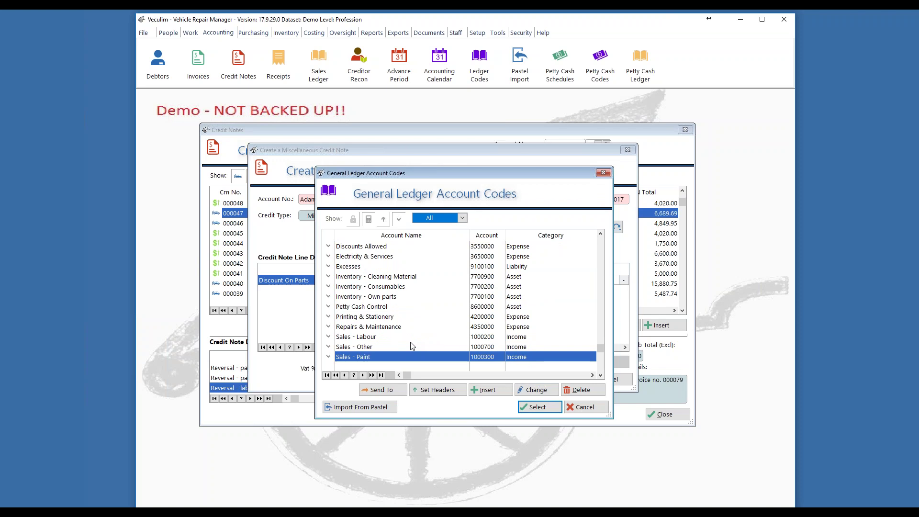
pyautogui.click(360, 349)
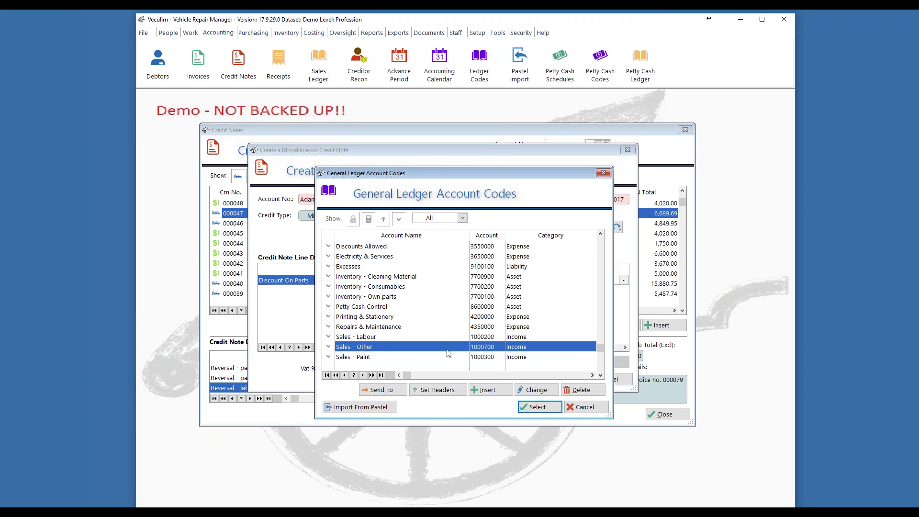
pyautogui.click(543, 409)
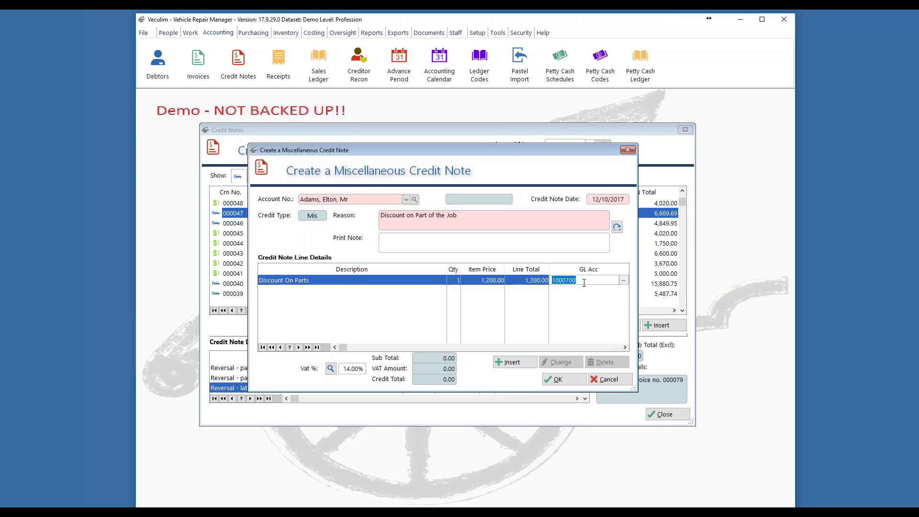
pyautogui.press('Return')
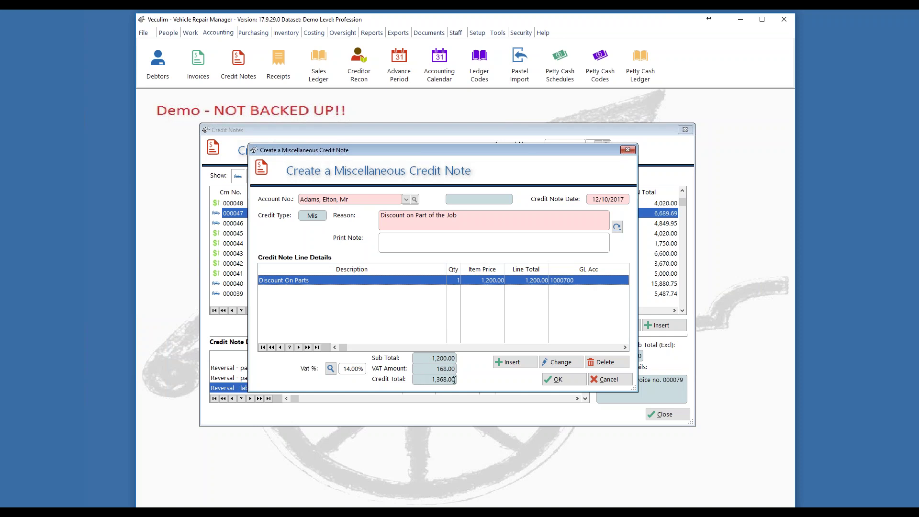
# Save the miscellaneous credit note and close the credit notes list.
pyautogui.click(566, 382)
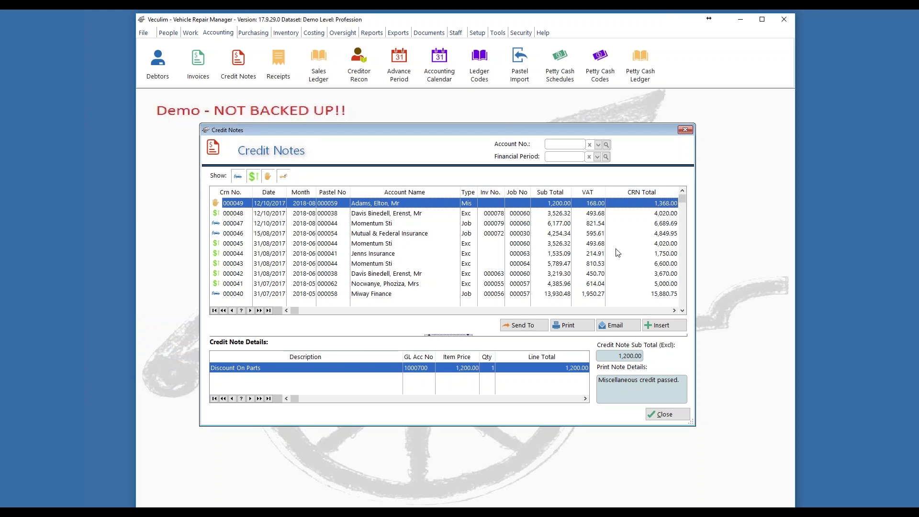
pyautogui.click(665, 414)
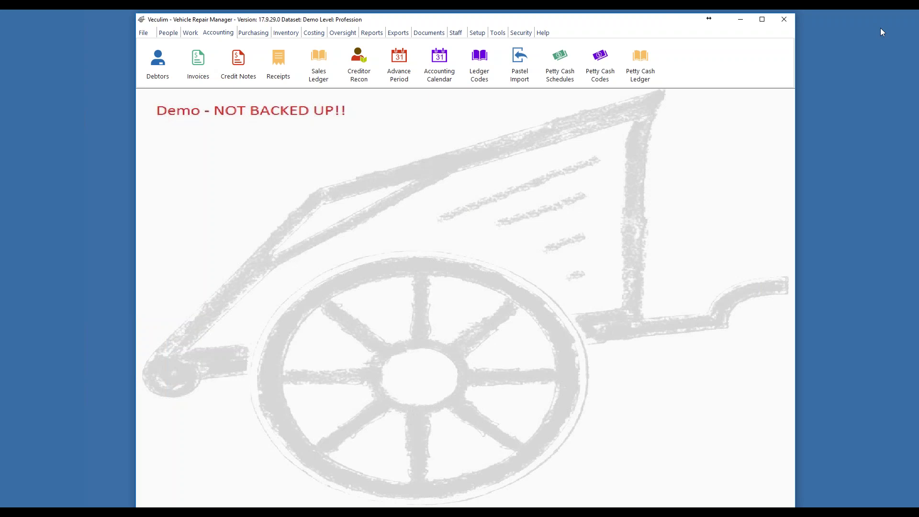
pyautogui.click(912, 30)
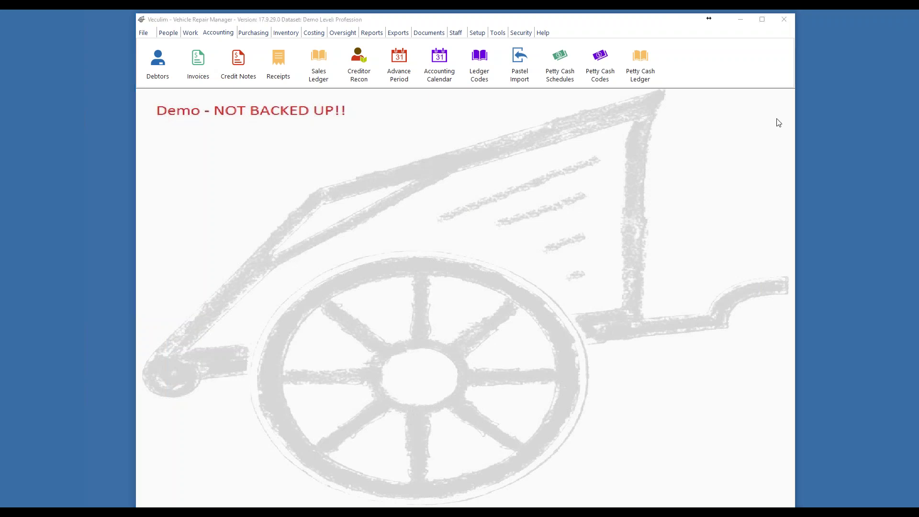